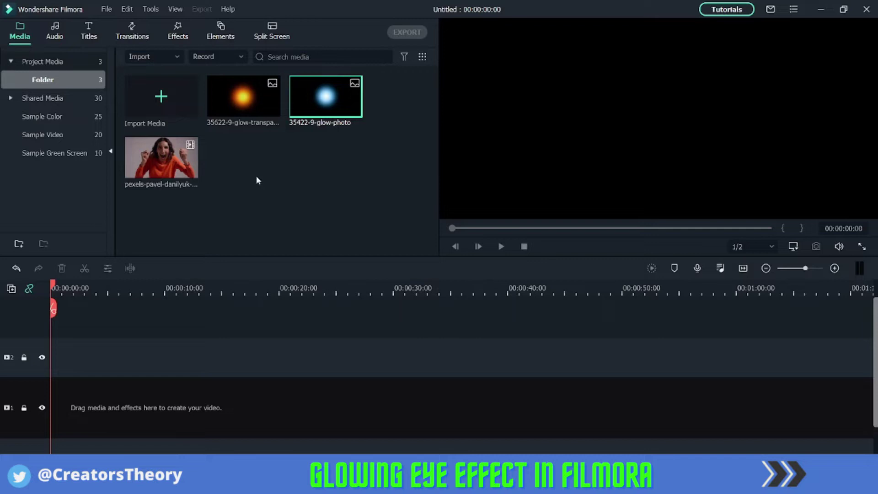
Step: Drag the woman's pexels video from the media library onto video track 1 at 00:00
click(325, 166)
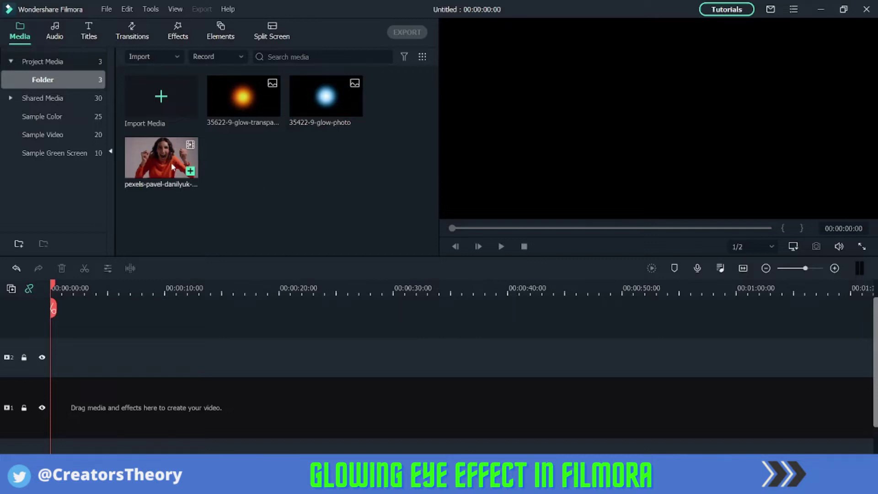
drag(172, 167, 50, 403)
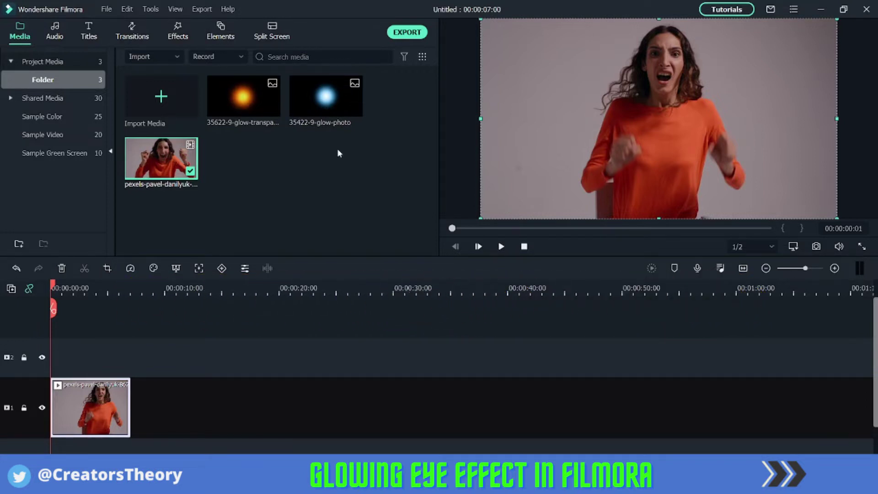
mouse_move(327, 111)
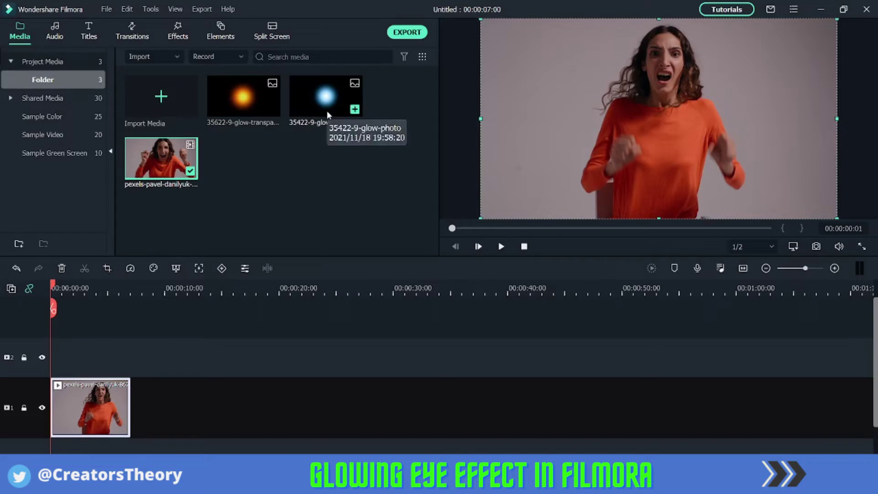
Step: Enable Motion Tracking on the woman's clip, fit the tracking box over her eye, and start tracking
double_click(91, 400)
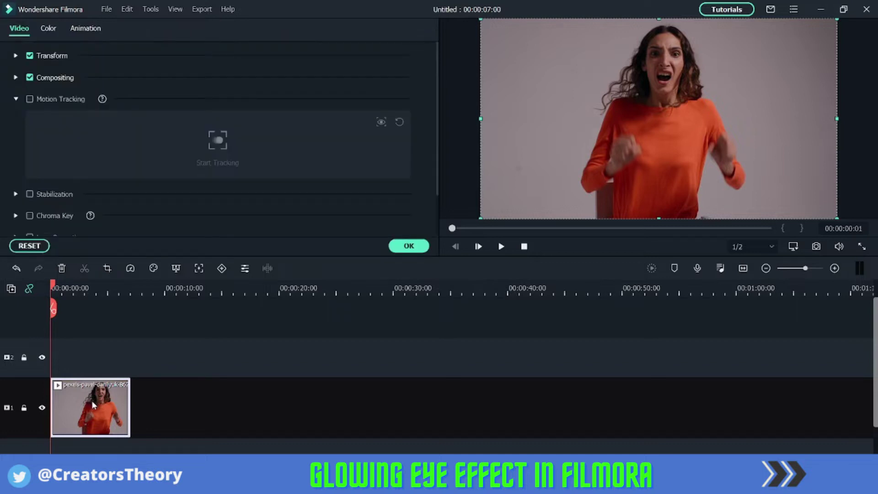
click(30, 99)
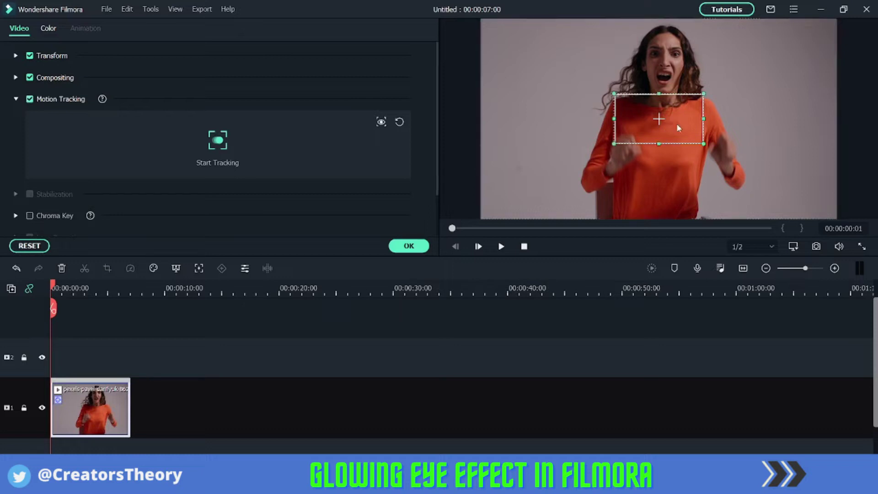
click(657, 120)
mouse_move(618, 95)
mouse_down()
mouse_move(639, 107)
mouse_move(618, 92)
mouse_up()
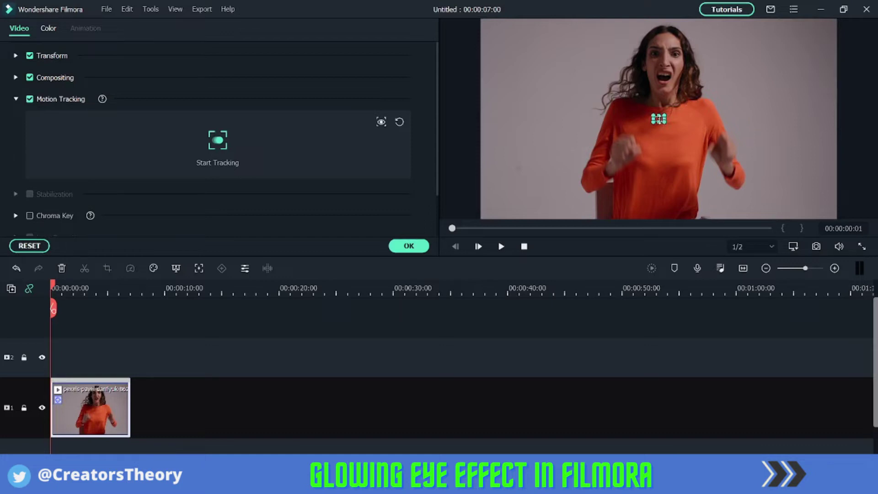
drag(659, 119, 657, 54)
click(217, 144)
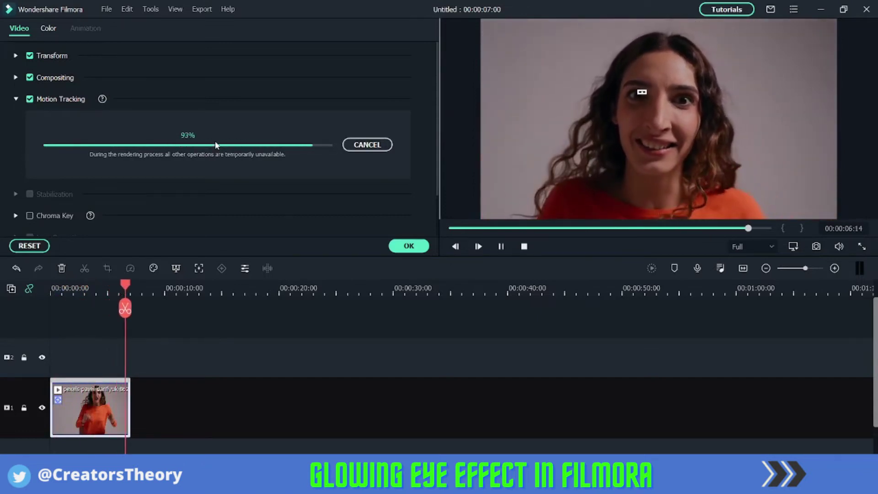
Step: Put 35422-9-glow-photo on track 2, extend it to 7 seconds, and shrink it onto her eye
click(398, 247)
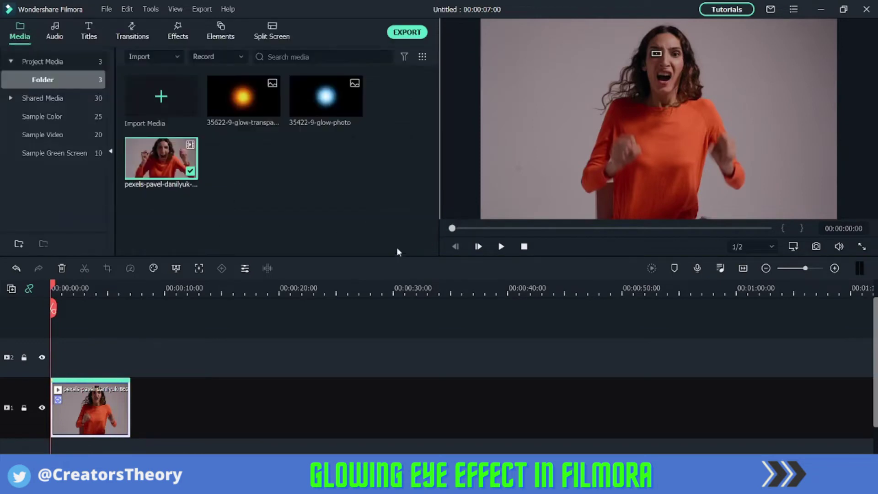
drag(326, 96, 52, 348)
drag(108, 347, 130, 353)
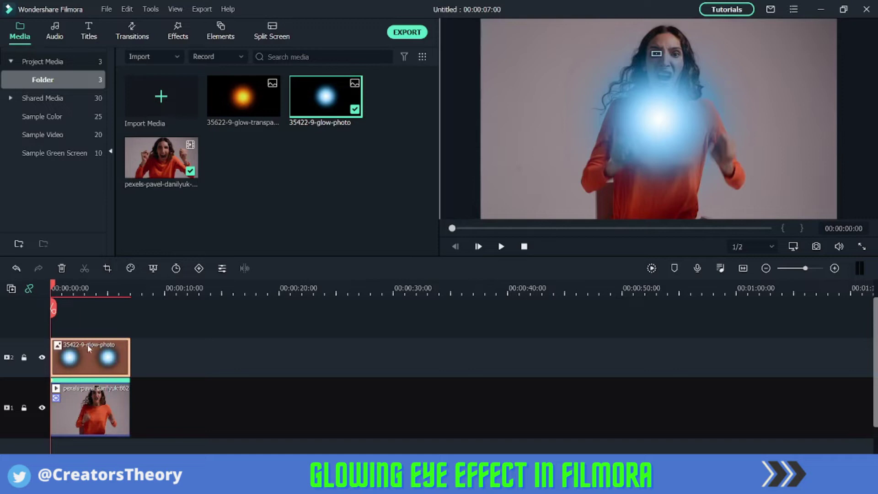
click(558, 146)
drag(558, 20, 658, 55)
key(Left)
key(Up)
key(Left)
key(Up)
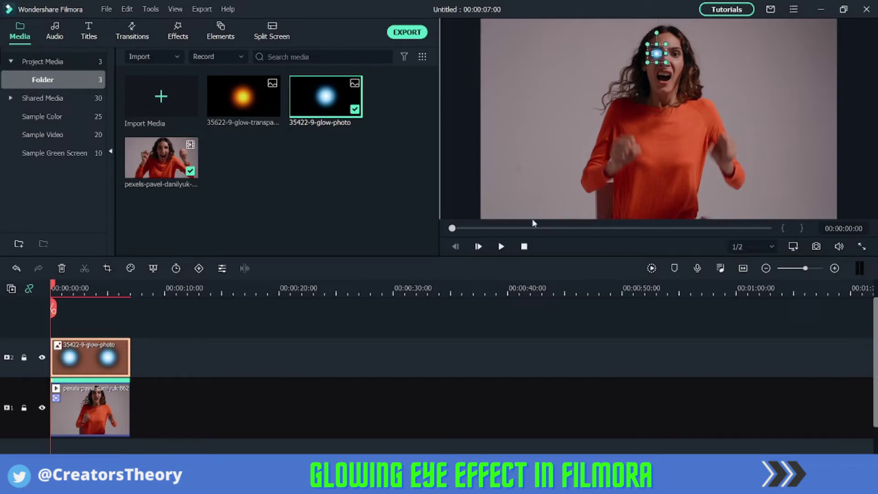
Step: In the woman's clip's Motion Tracking dropdown, attach glow-photo to the eye track and confirm
click(99, 402)
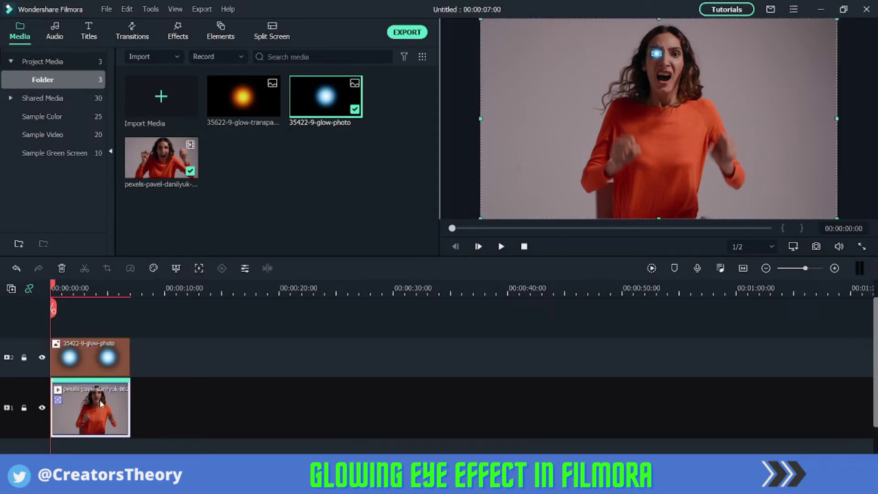
double_click(101, 403)
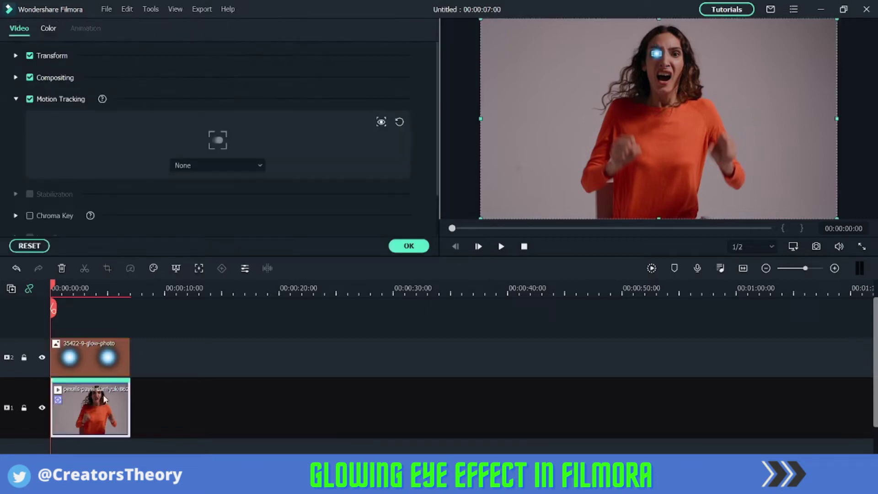
click(232, 164)
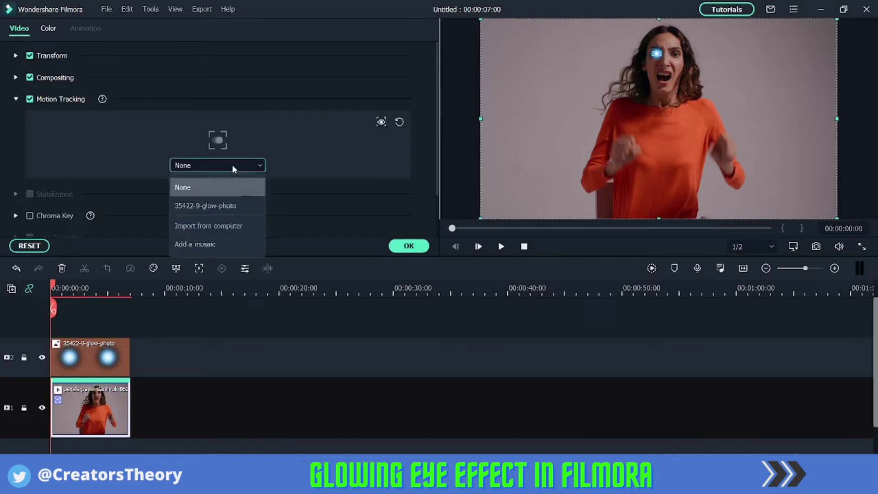
click(232, 206)
click(416, 247)
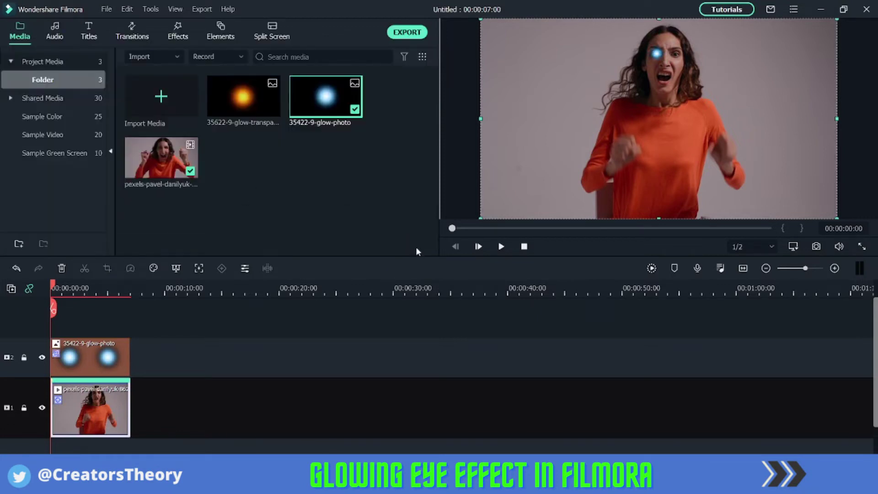
Step: After a test playback, nudge the glow orb exactly onto her right eye
click(501, 247)
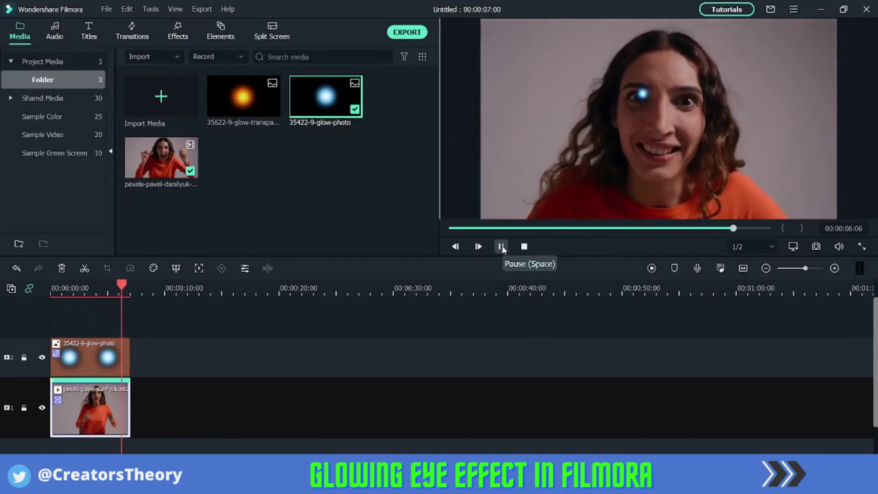
click(502, 247)
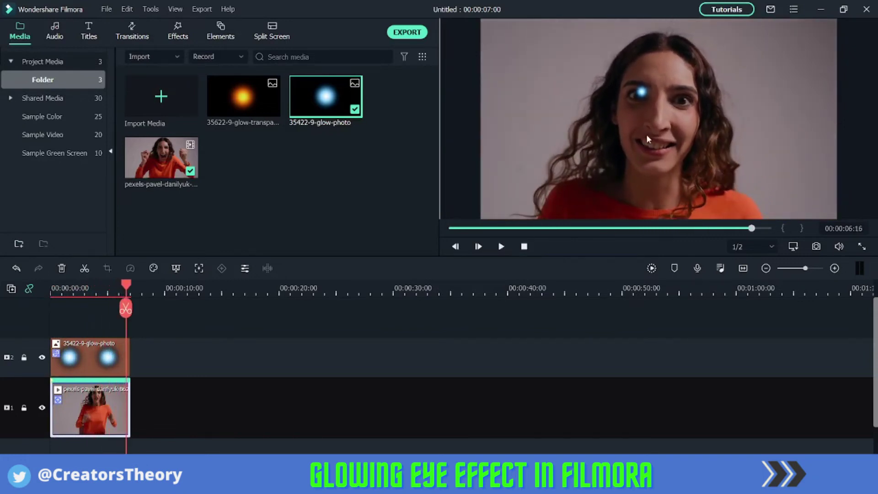
click(643, 95)
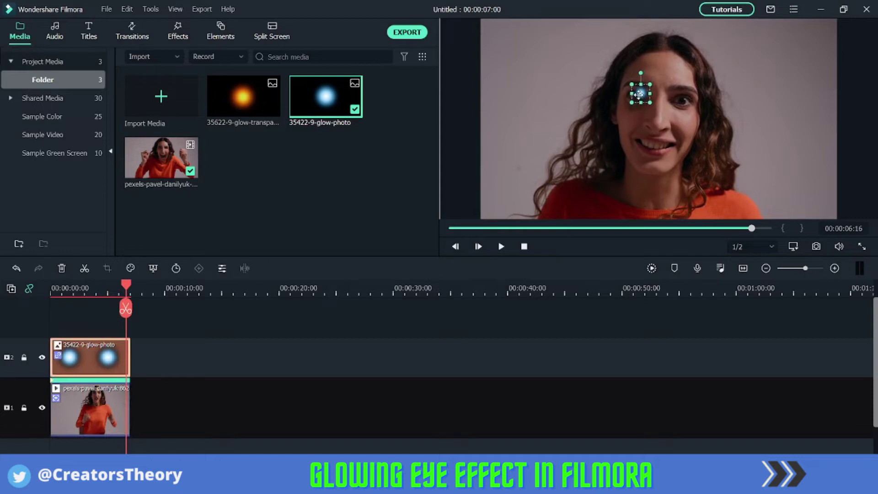
drag(639, 94, 637, 96)
Step: Play the clip from the beginning to check the glow stays on her eye
click(54, 288)
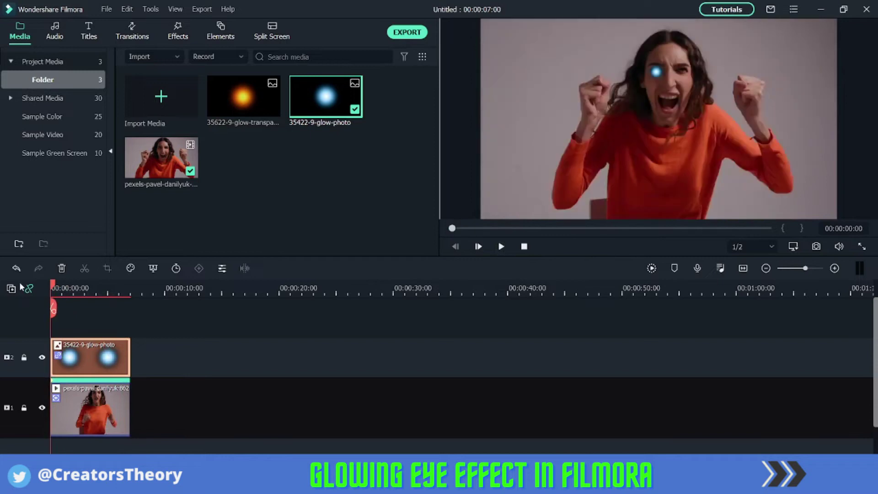
key(space)
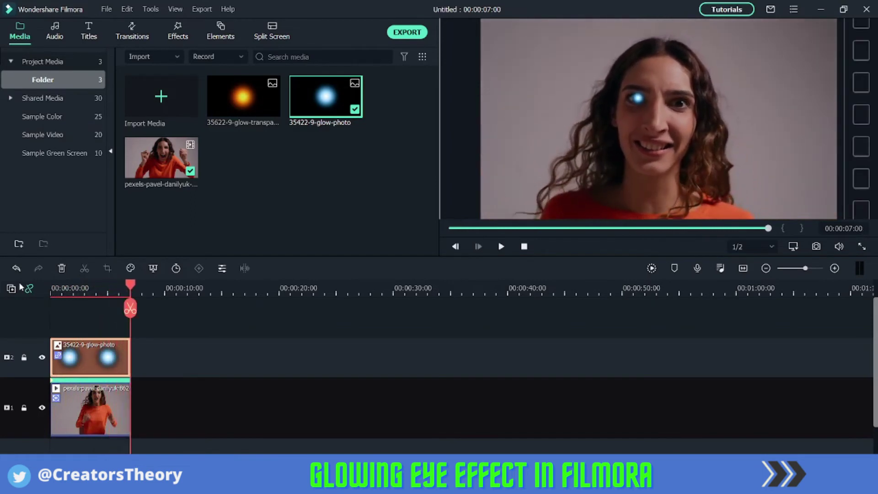
key(space)
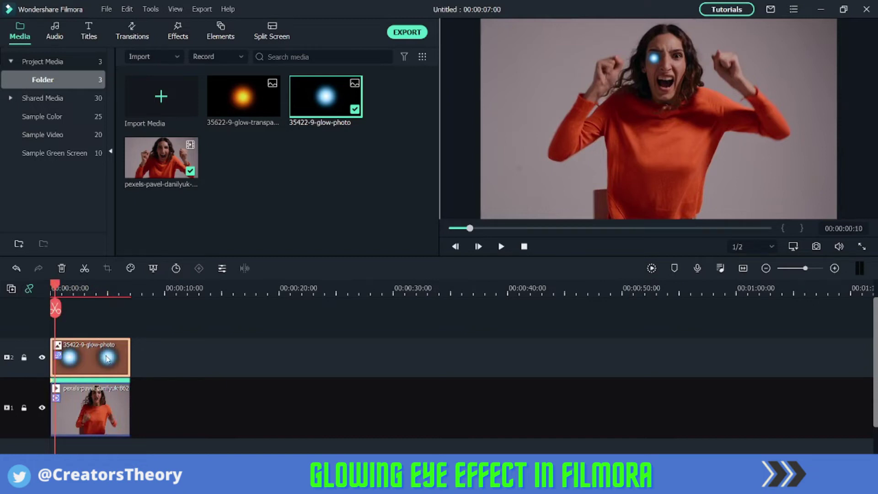
Step: Move the glow clip up to a new track 3 and add a second pexels video copy to track 2
drag(107, 358, 105, 326)
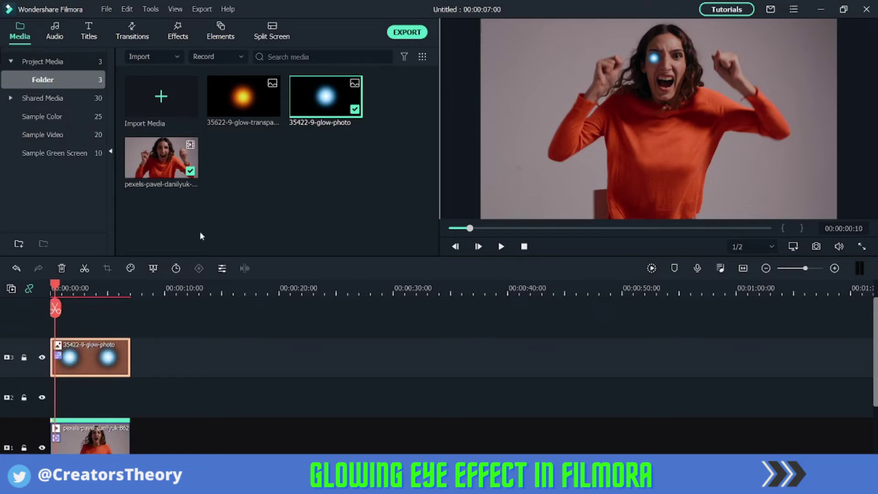
drag(170, 178, 47, 389)
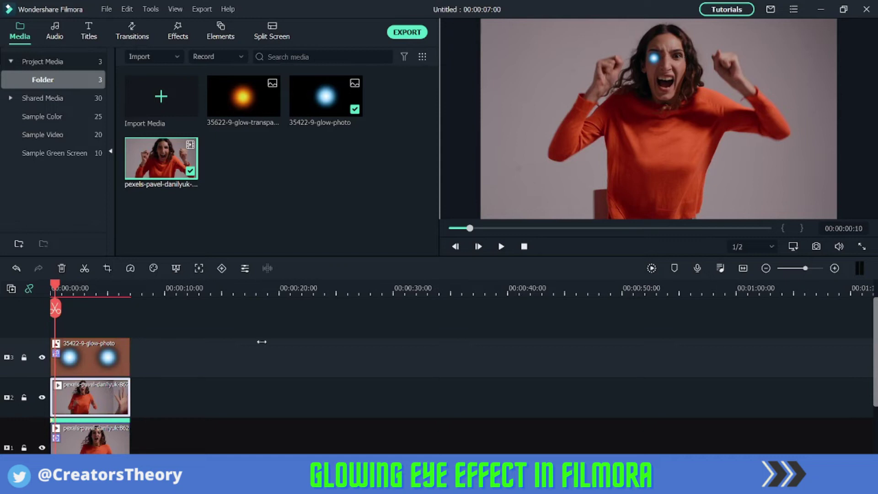
drag(55, 287, 36, 281)
Step: On the track-2 copy, enable Motion Tracking, fit the box over her left eye, track it, and confirm
double_click(113, 391)
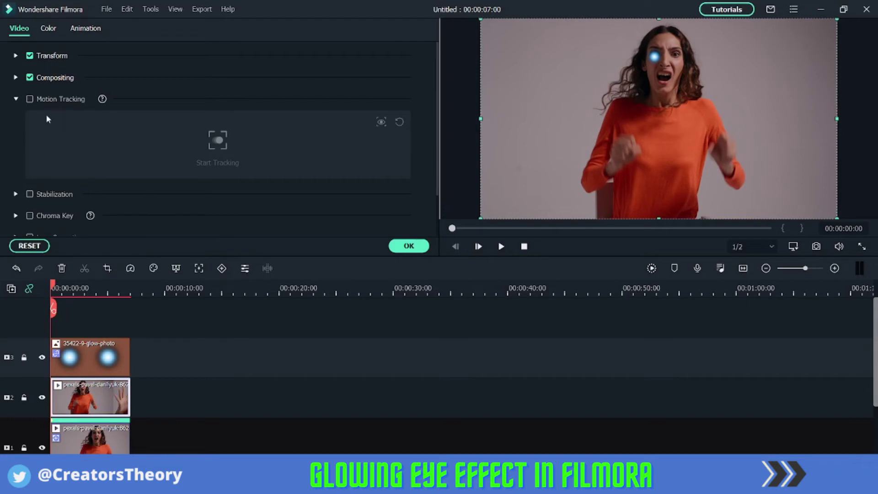
click(46, 99)
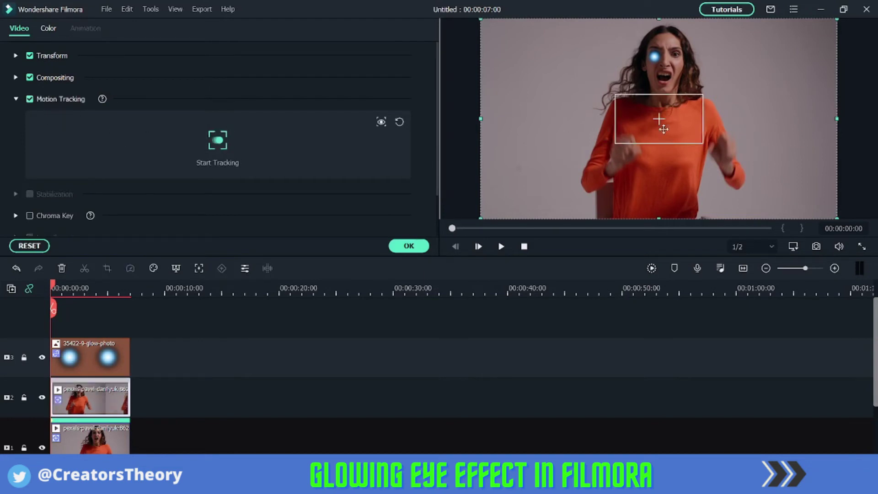
click(663, 130)
drag(613, 89, 701, 138)
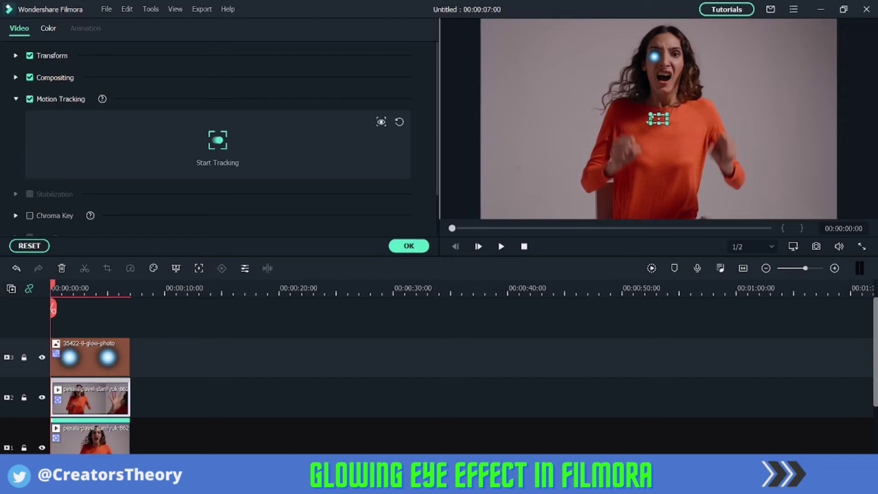
drag(648, 118, 654, 119)
drag(659, 119, 676, 54)
click(219, 149)
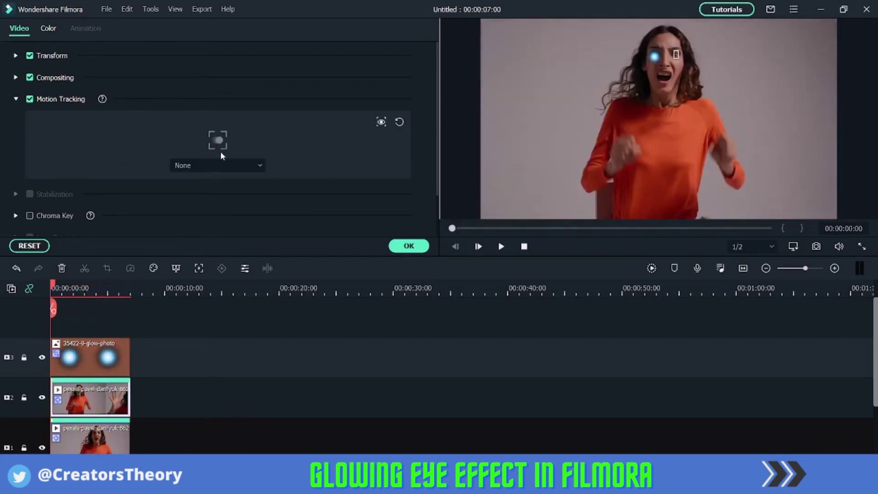
click(407, 246)
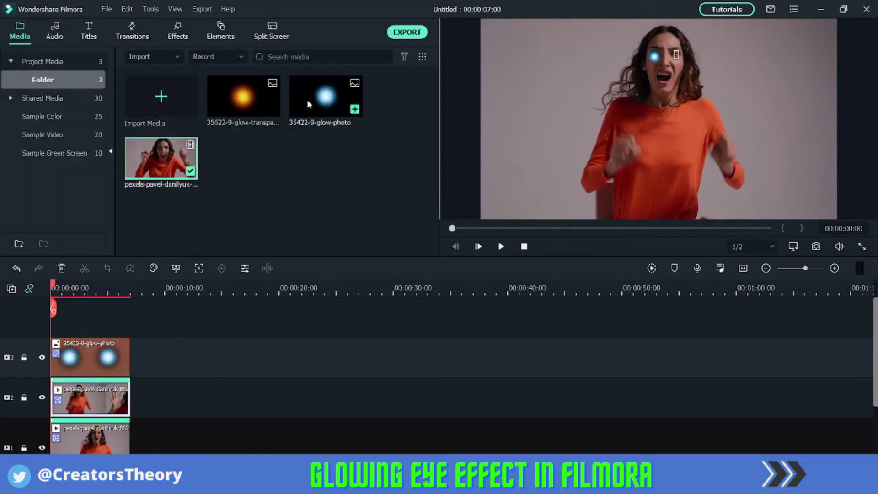
Step: Place another glow-photo on track 4, extend it to 00:00:07:00, and shrink it onto her left eye
drag(307, 100, 52, 336)
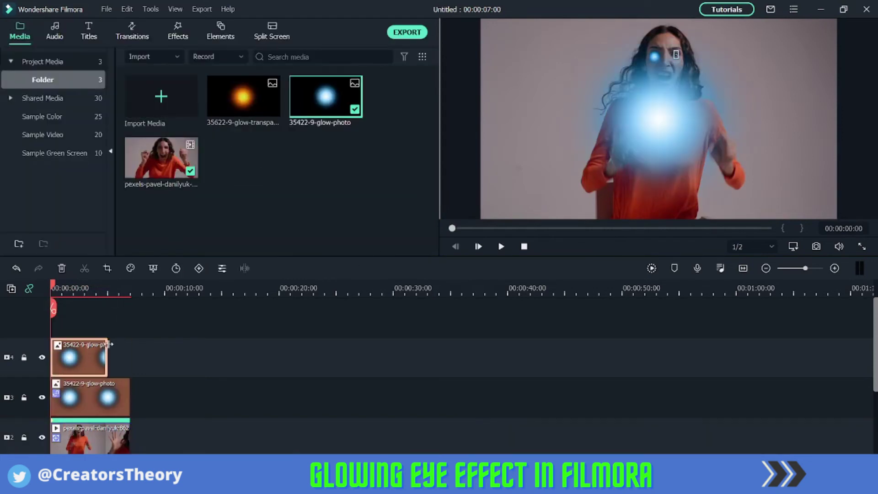
drag(108, 348, 129, 349)
click(584, 167)
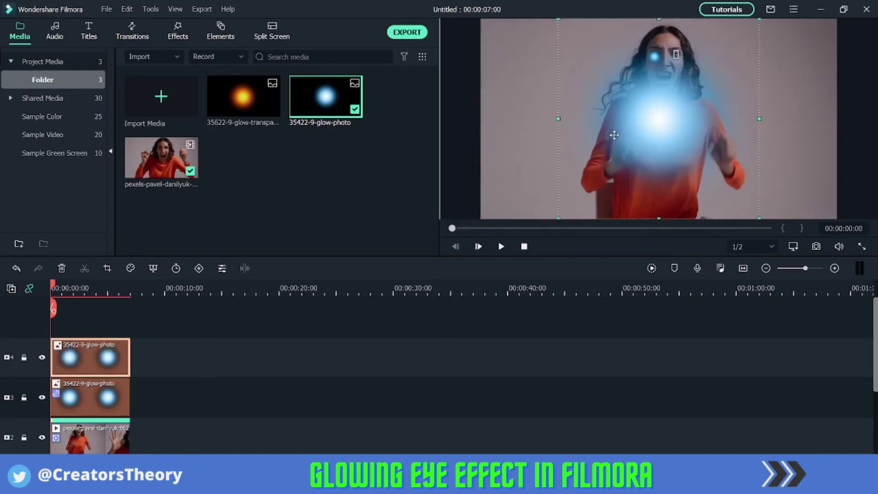
drag(559, 19, 677, 55)
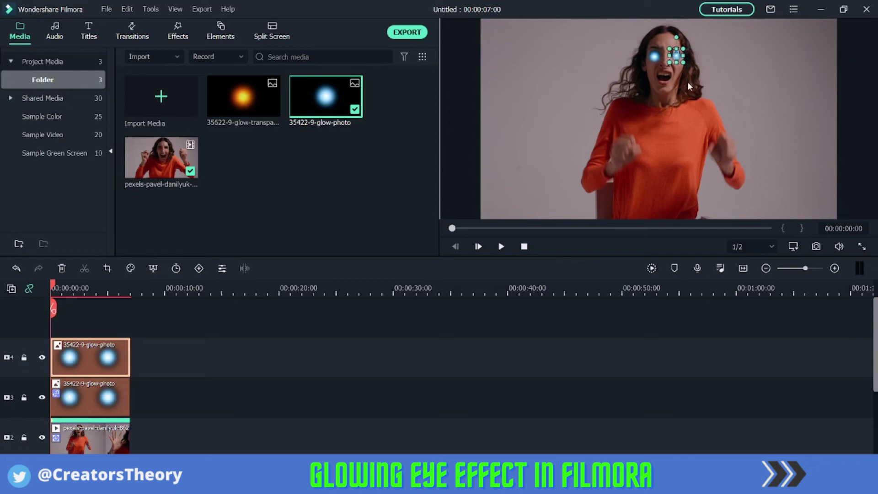
click(465, 201)
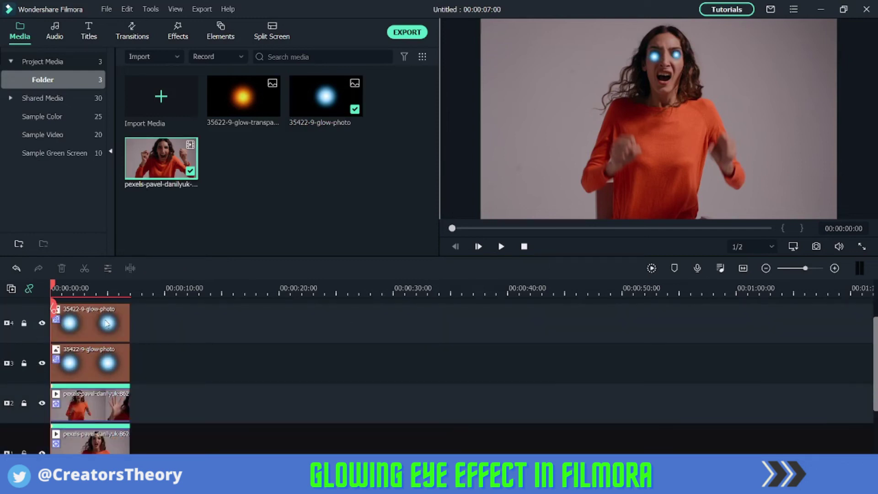